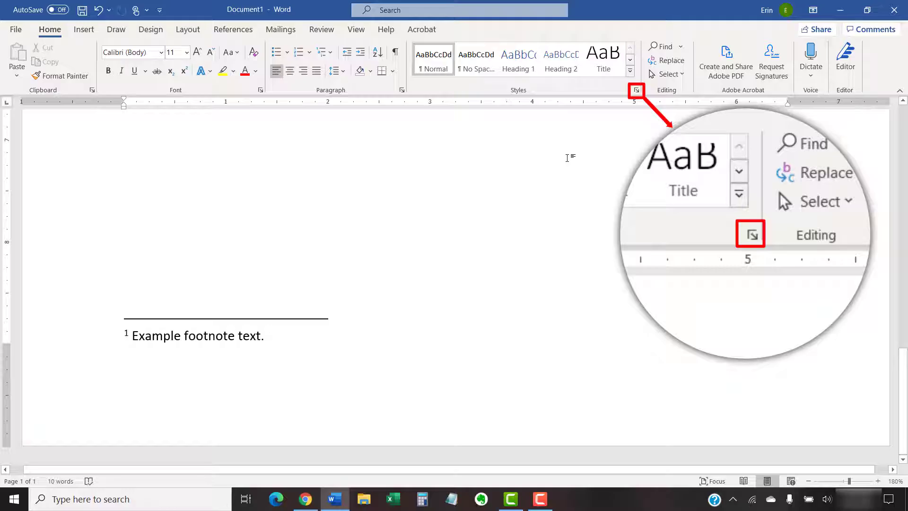
Bring up the Manage Styles dialog and set the style list's sort order to Alphabetical.
{"action": "left_click", "coordinate": [636, 90]}
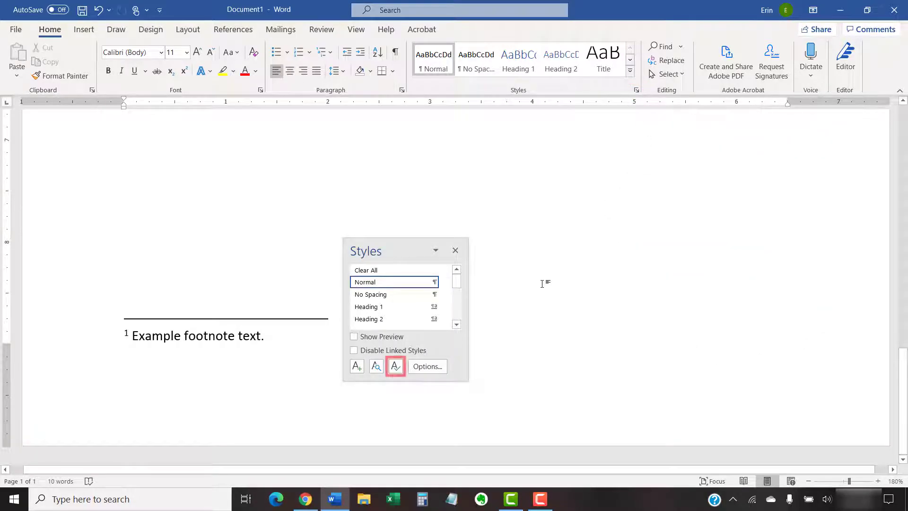
{"action": "left_click", "coordinate": [397, 369]}
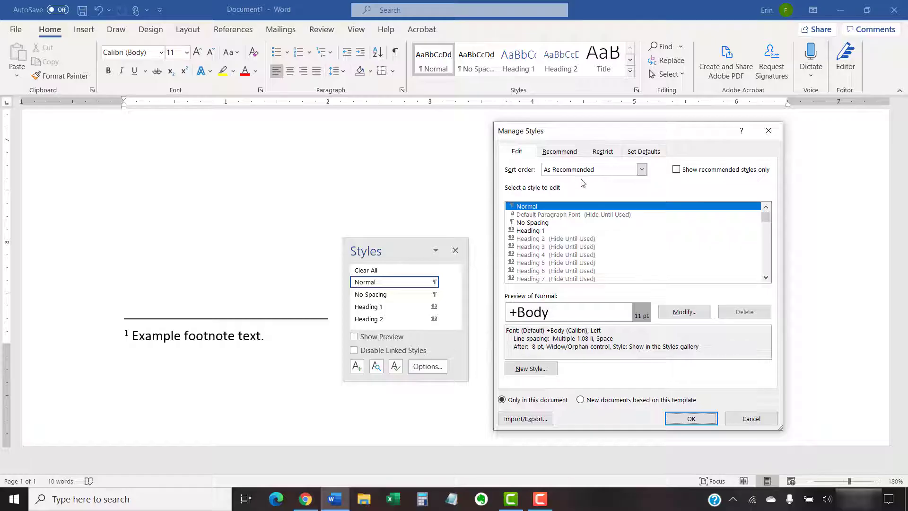
{"action": "left_click", "coordinate": [642, 171]}
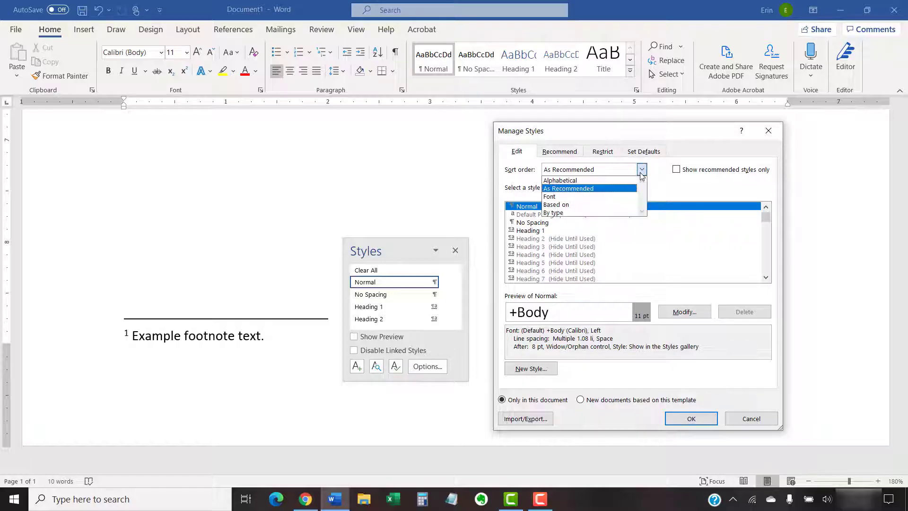
{"action": "left_click", "coordinate": [615, 178]}
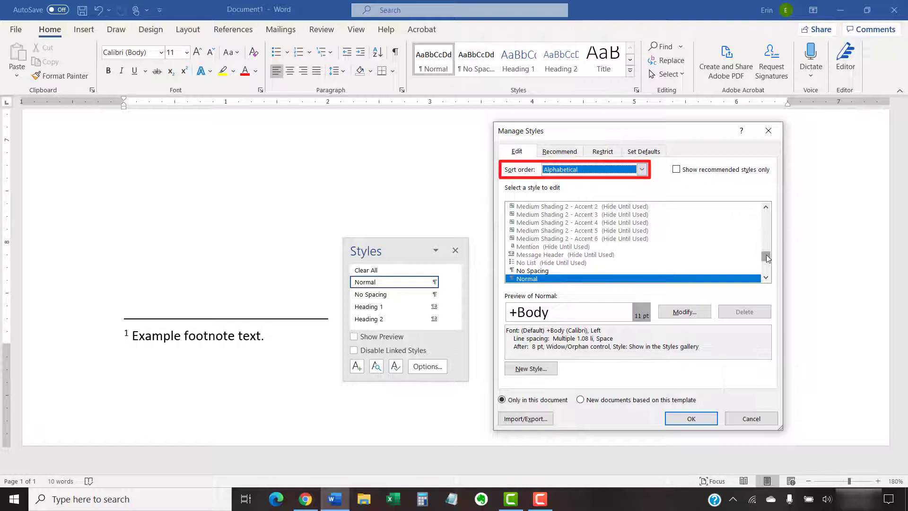
Modify the Footnote Text style to 16 pt with the orange Accent 2 font color, applying it only in this document.
{"action": "left_click_drag", "start_coordinate": [767, 258], "coordinate": [766, 223]}
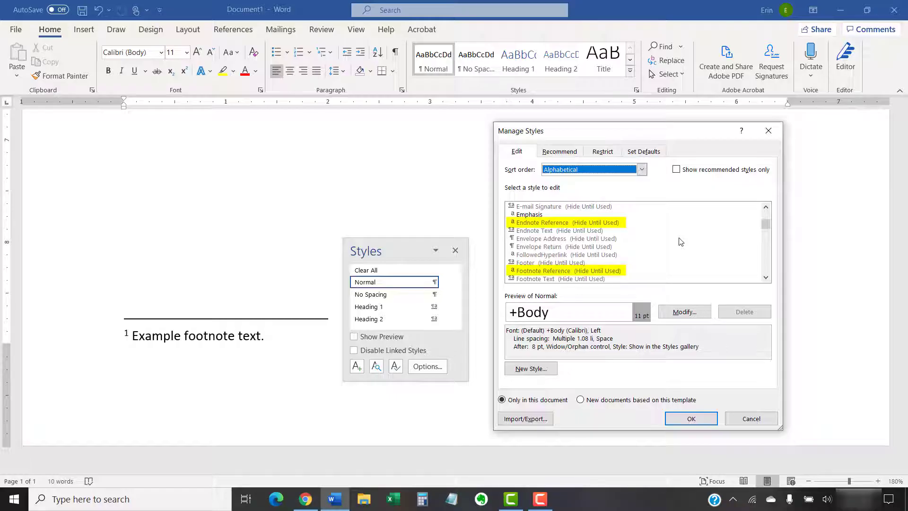
{"action": "left_click", "coordinate": [558, 280]}
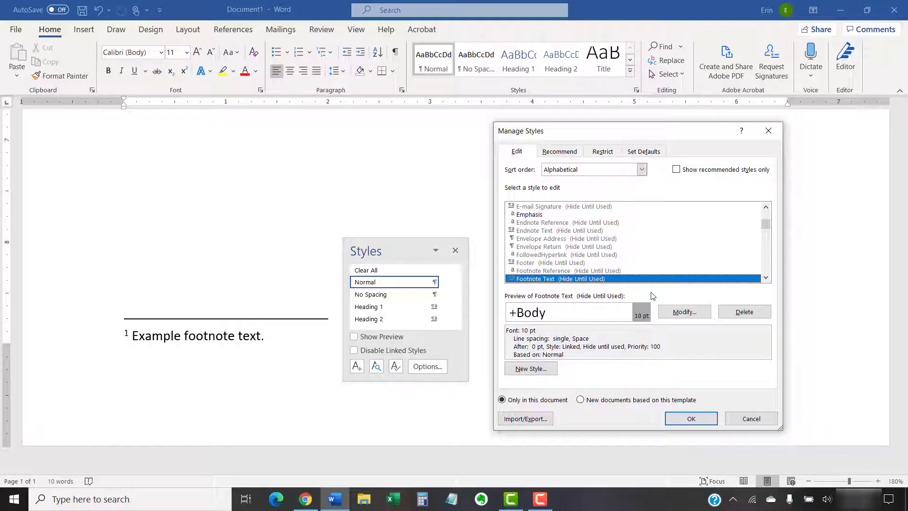
{"action": "left_click", "coordinate": [688, 313]}
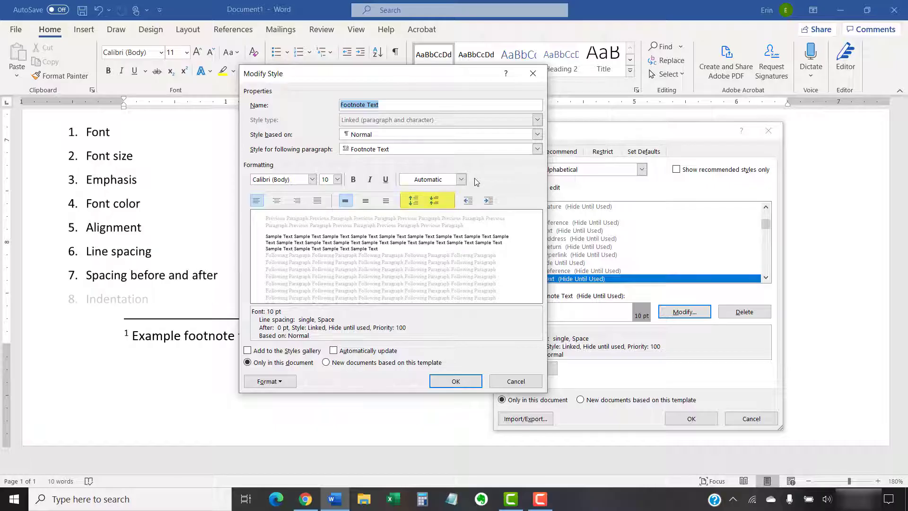
{"action": "left_click", "coordinate": [339, 184]}
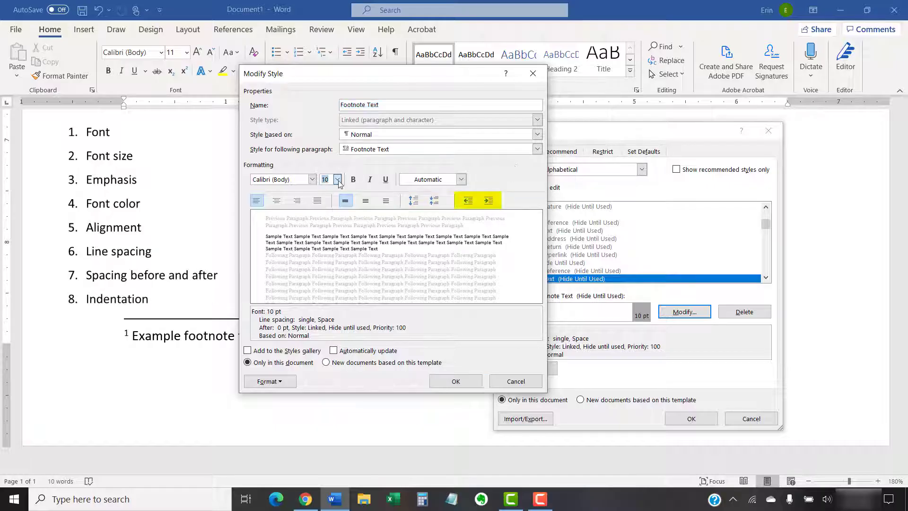
{"action": "left_click", "coordinate": [326, 234]}
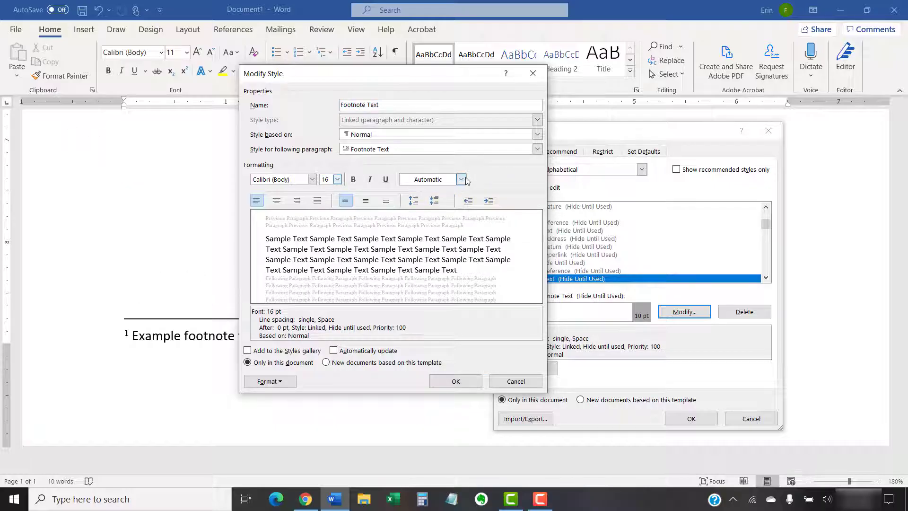
{"action": "left_click", "coordinate": [465, 179]}
{"action": "left_click", "coordinate": [453, 264]}
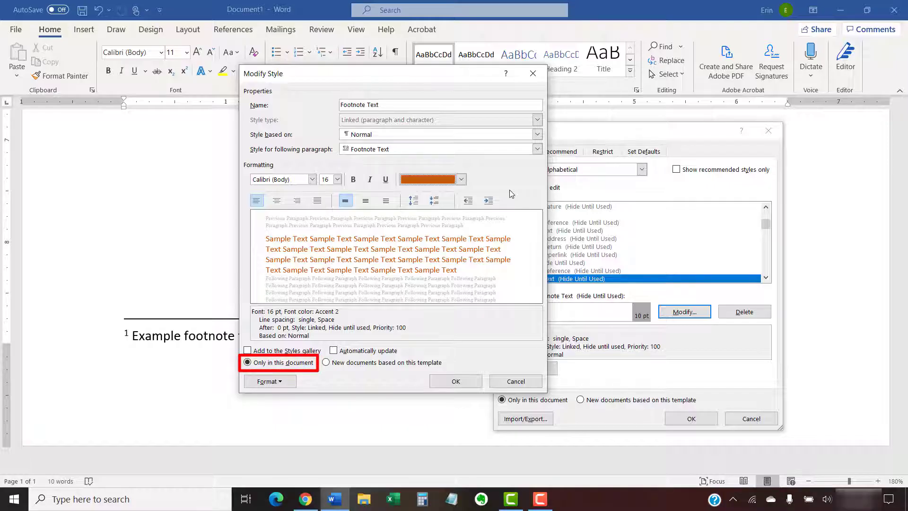
{"action": "left_click", "coordinate": [453, 384]}
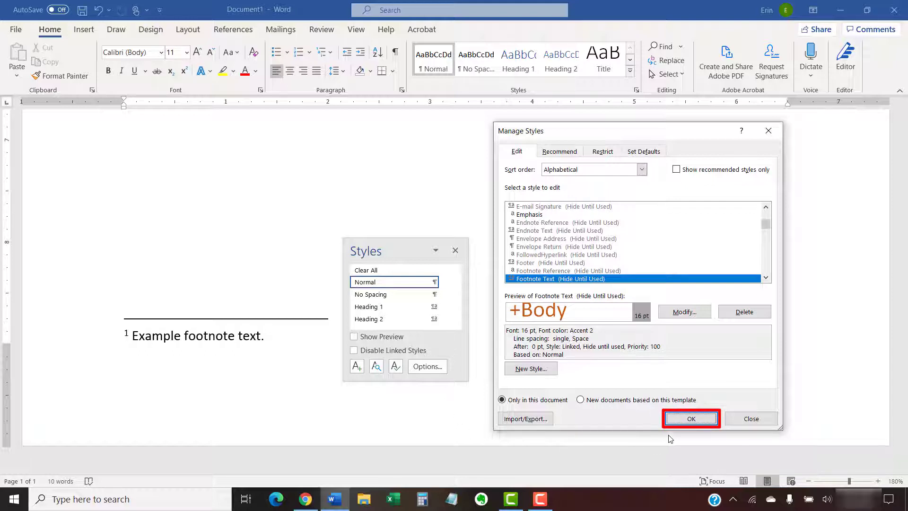
{"action": "left_click", "coordinate": [683, 422]}
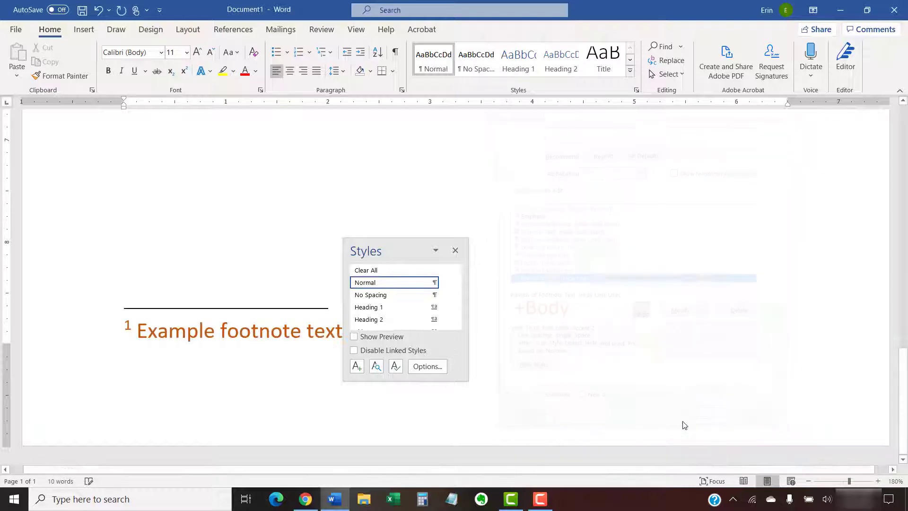
{"action": "left_click", "coordinate": [455, 251]}
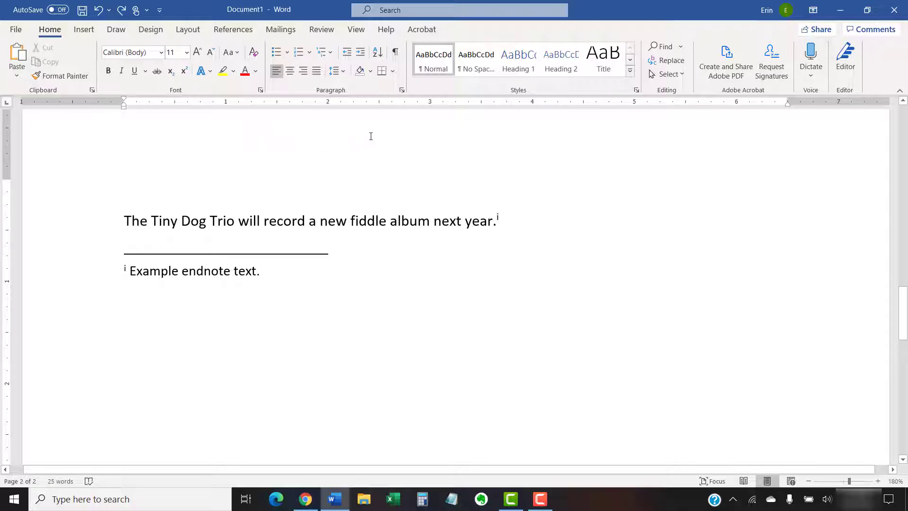
Switch the document to Draft view and show the Endnote Separator in the endnote area.
{"action": "left_click", "coordinate": [350, 30]}
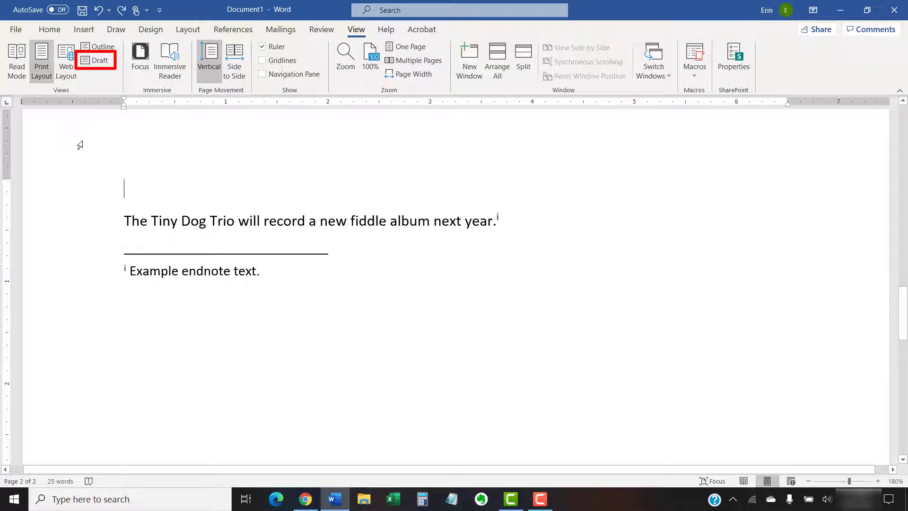
{"action": "left_click", "coordinate": [93, 61]}
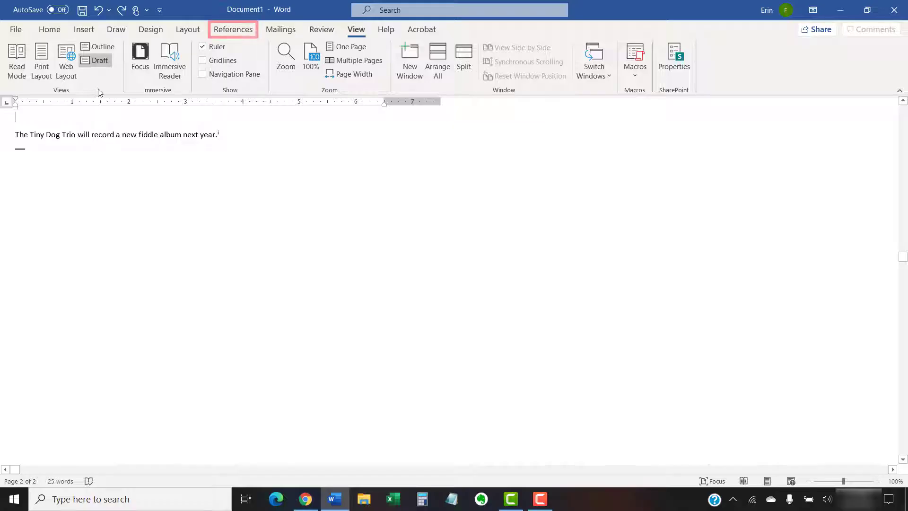
{"action": "left_click", "coordinate": [243, 30]}
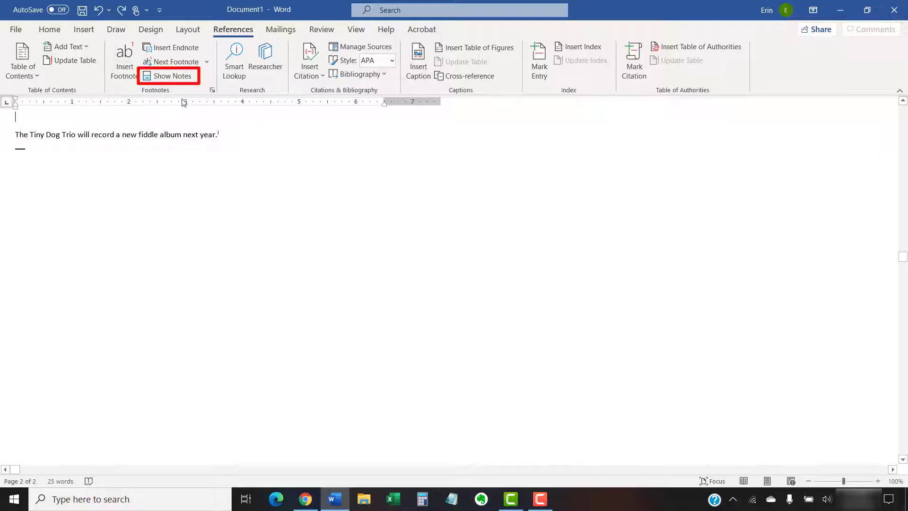
{"action": "left_click", "coordinate": [182, 77]}
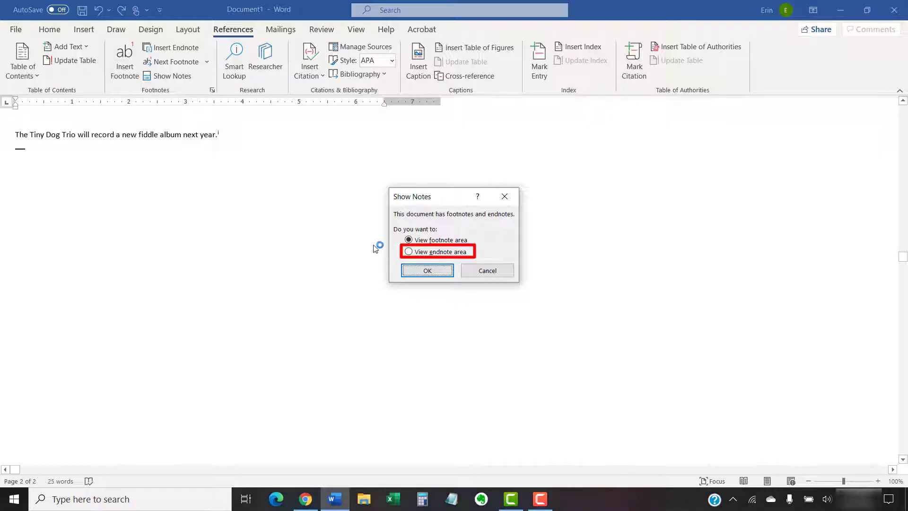
{"action": "left_click", "coordinate": [408, 252]}
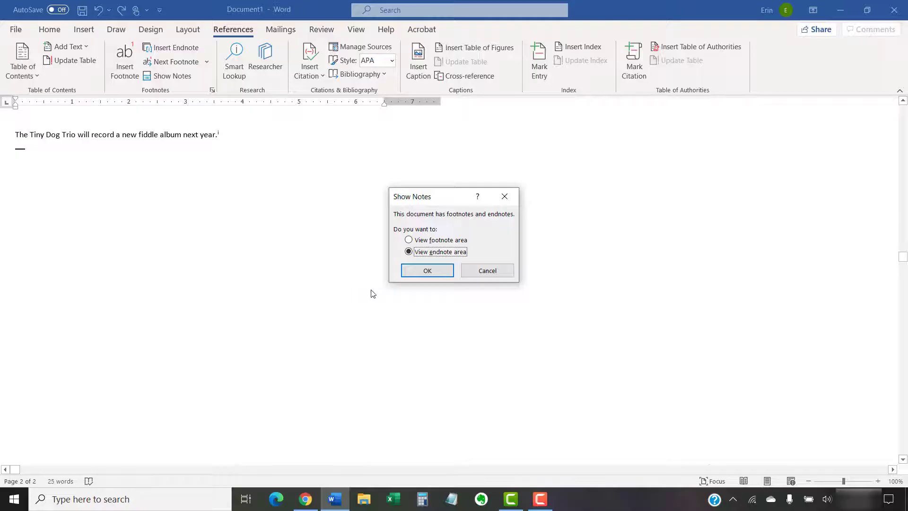
{"action": "left_click", "coordinate": [421, 272]}
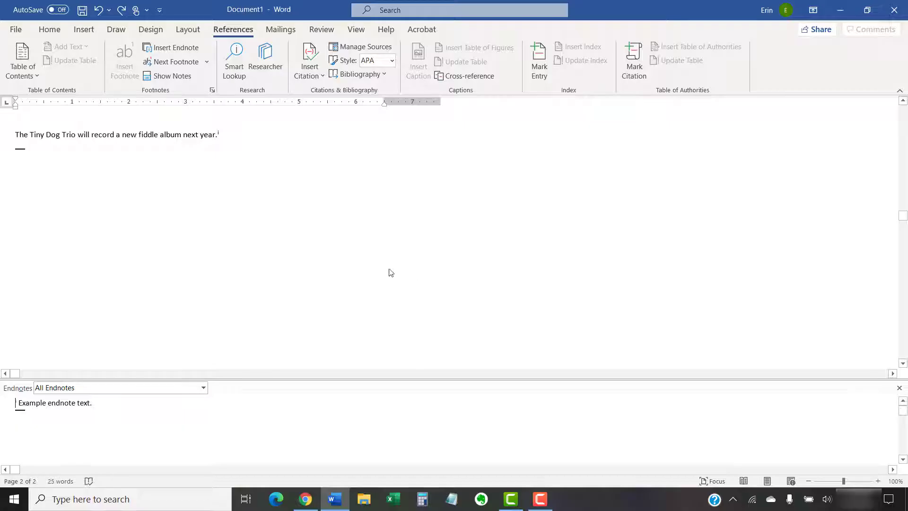
{"action": "left_click", "coordinate": [204, 387]}
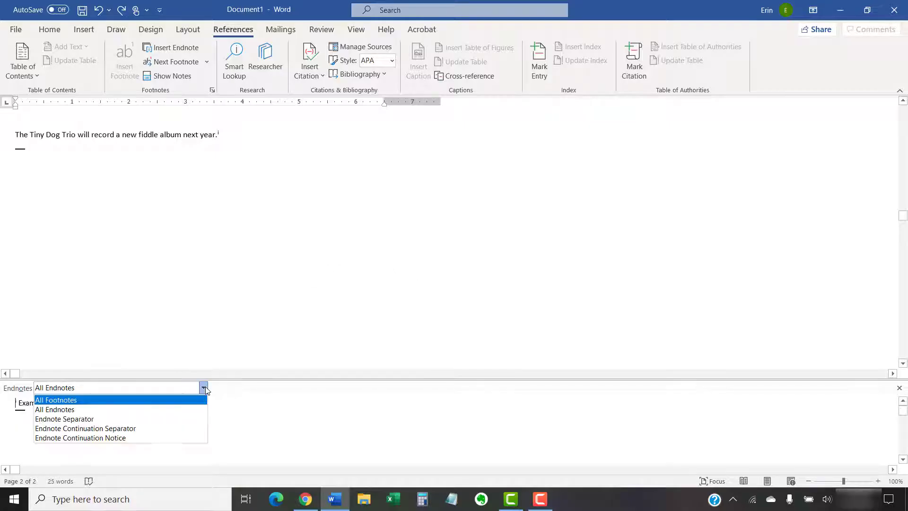
{"action": "left_click", "coordinate": [175, 418]}
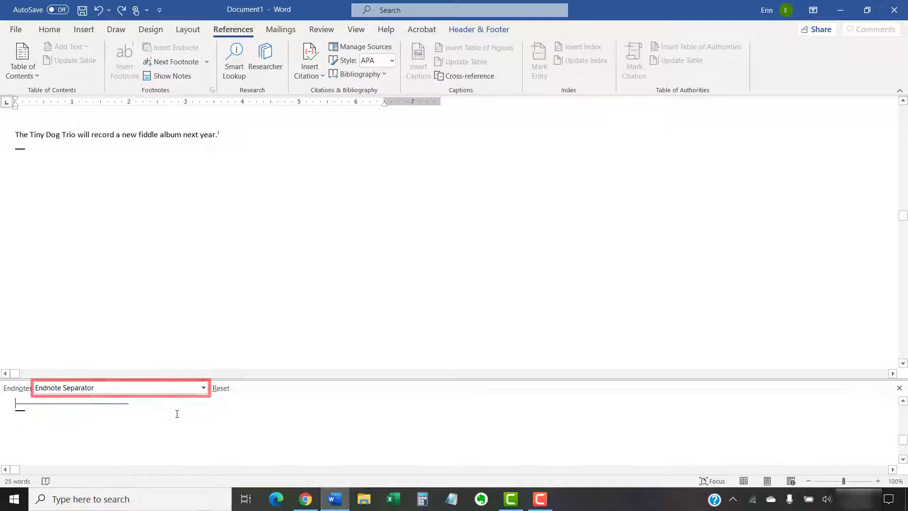
Delete the endnote separator line and undo the deletion.
{"action": "double_click", "coordinate": [97, 406]}
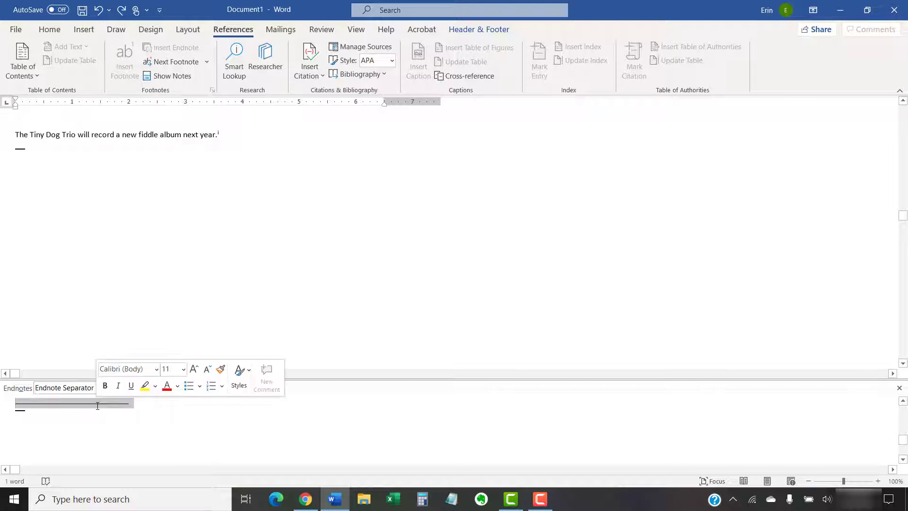
{"action": "key", "text": "Delete"}
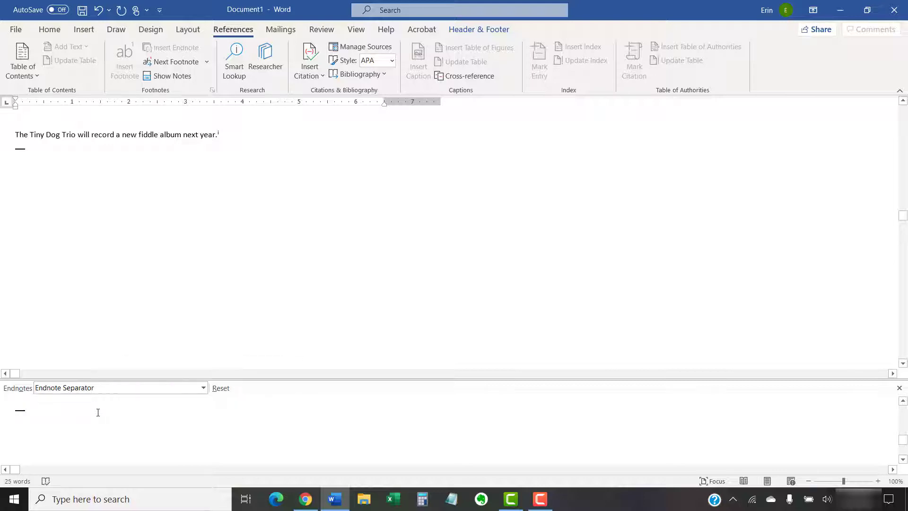
{"action": "key", "text": "ctrl+z"}
Format the endnote separator line with font size 36 and red font color, and return to Print Layout view.
{"action": "double_click", "coordinate": [98, 406]}
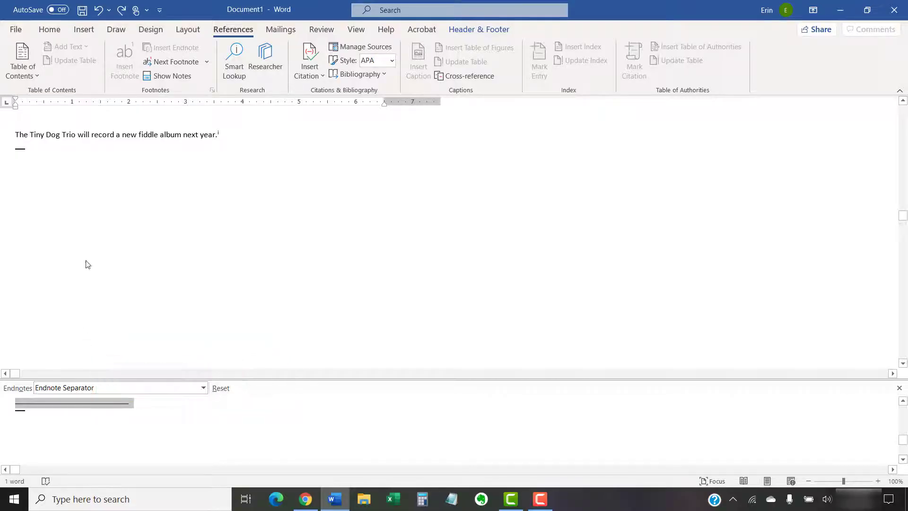
{"action": "left_click", "coordinate": [50, 31]}
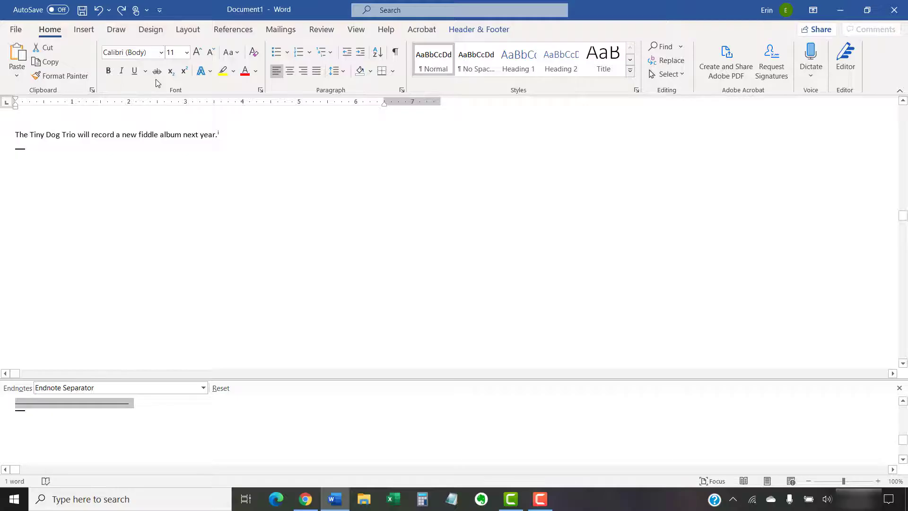
{"action": "left_click", "coordinate": [186, 52]}
{"action": "left_click", "coordinate": [176, 252]}
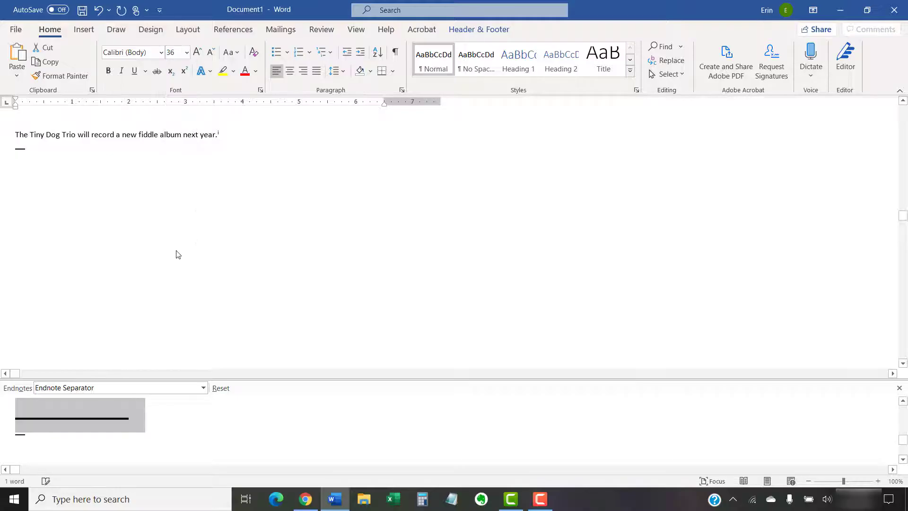
{"action": "left_click", "coordinate": [254, 74]}
{"action": "left_click", "coordinate": [252, 199]}
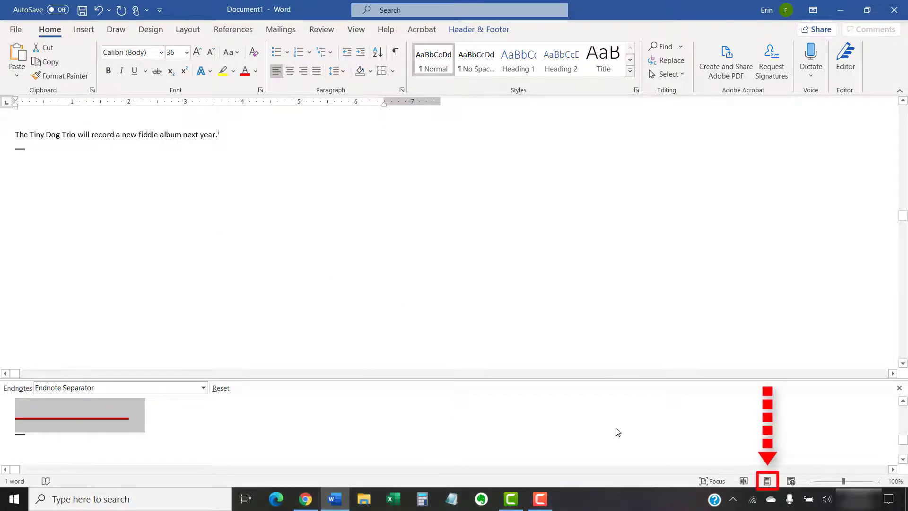
{"action": "left_click", "coordinate": [768, 481]}
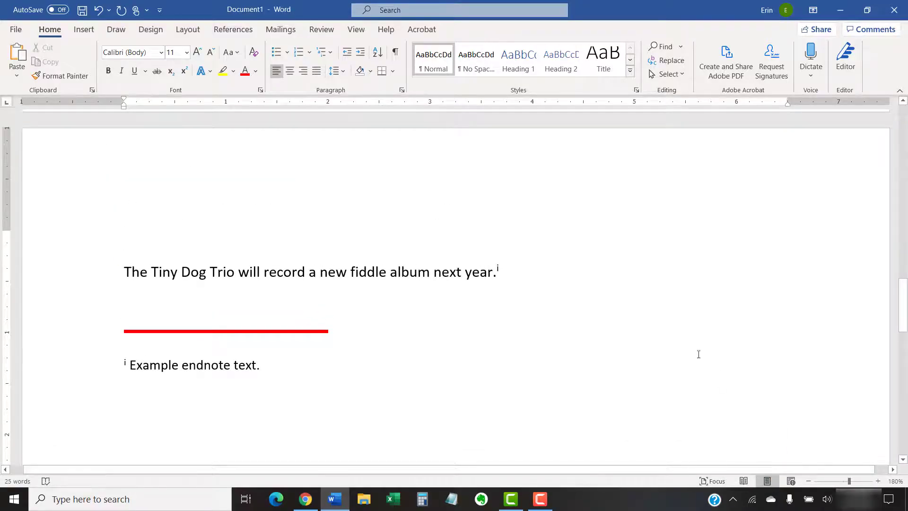